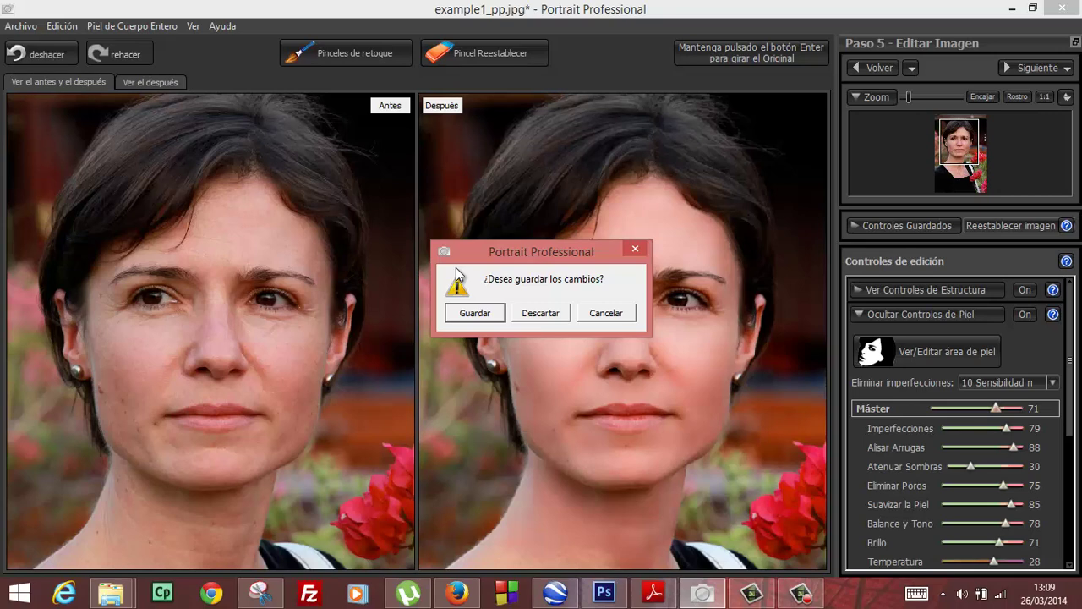
# Discard the woman's unsaved portrait and open the smiling man's photo from the Desktop.
pyautogui.press('Escape')
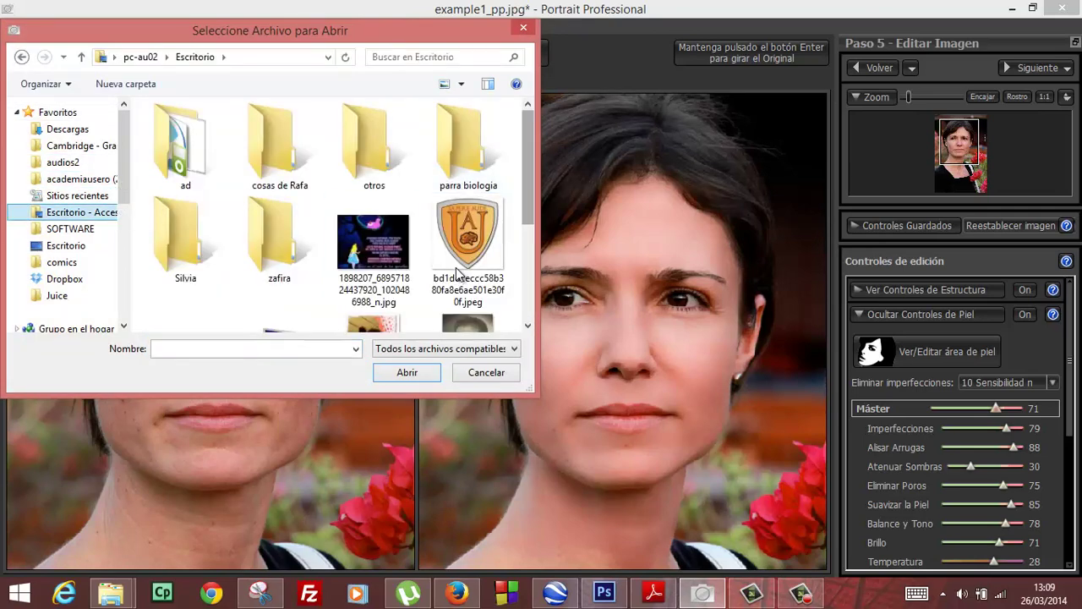
pyautogui.scroll(-3, 456, 275)
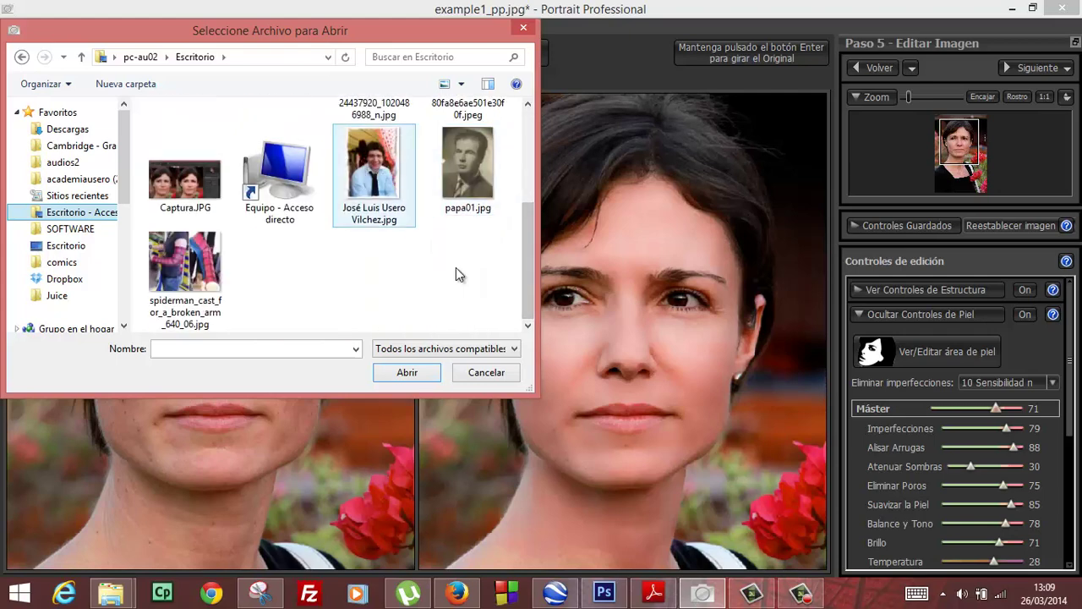
pyautogui.press('Return')
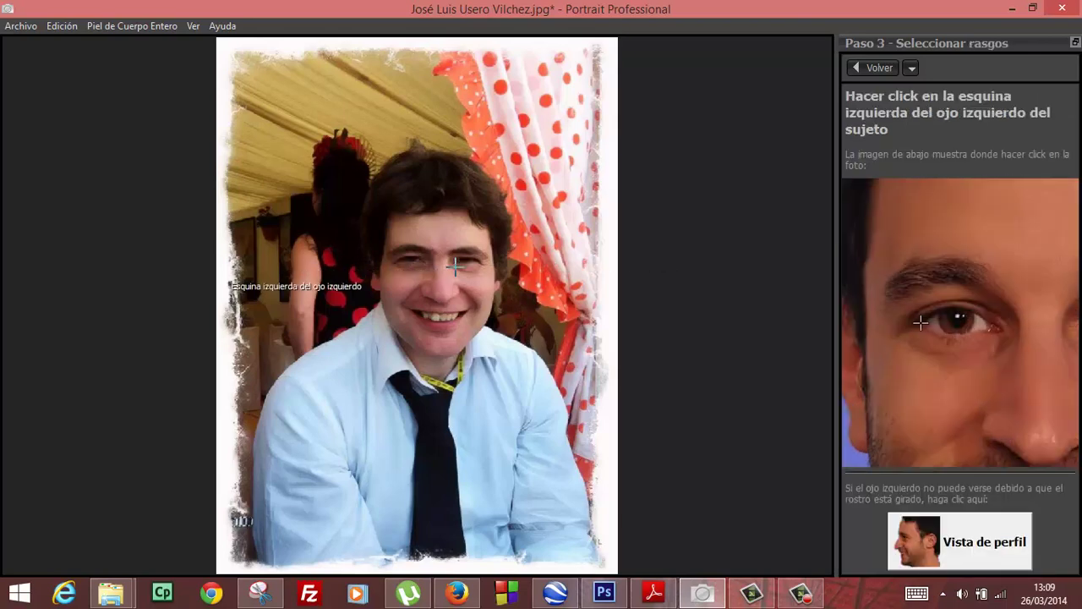
# Mark the left and right eye corners, nose tip, and left and right mouth corners.
pyautogui.click(396, 261)
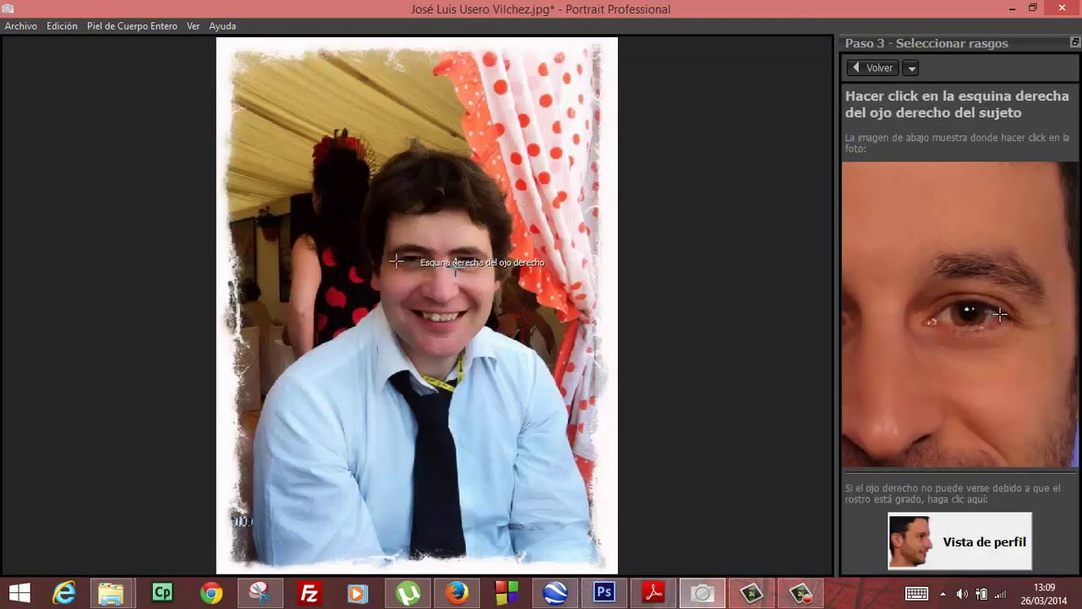
pyautogui.click(455, 266)
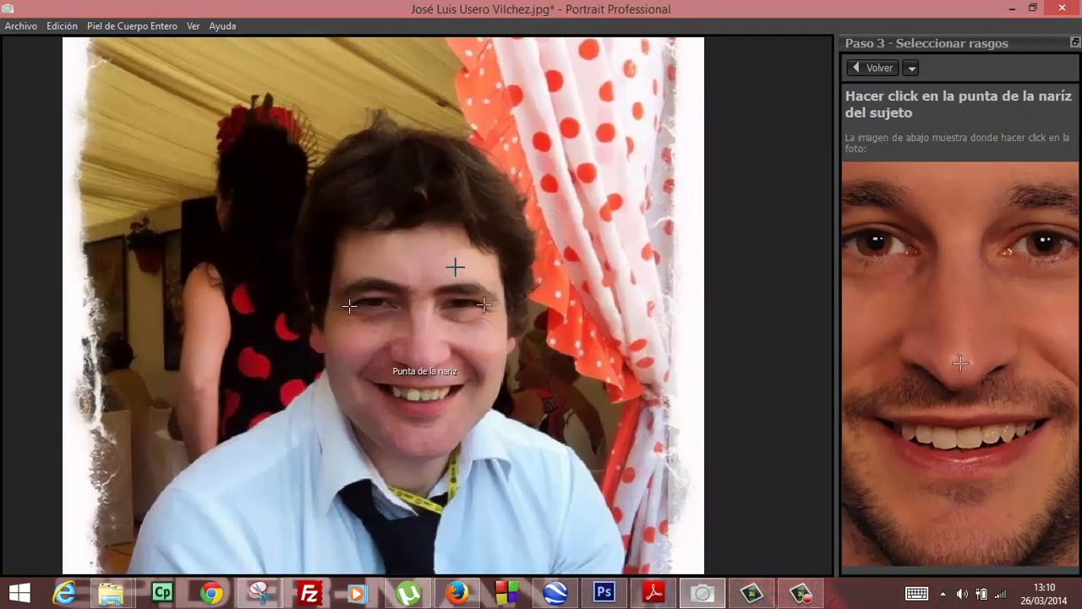
pyautogui.click(422, 364)
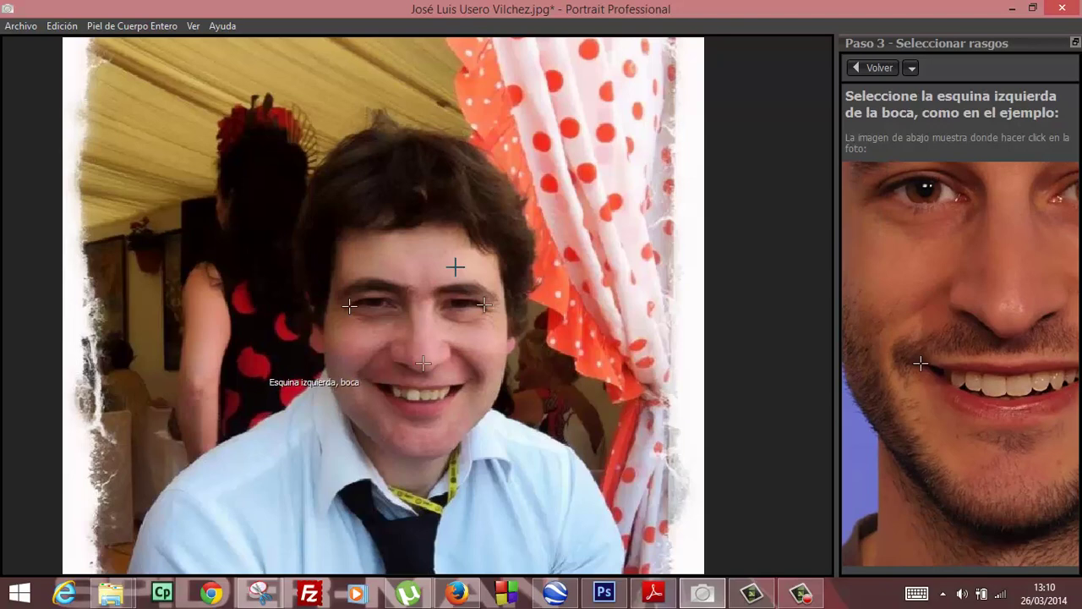
pyautogui.click(372, 382)
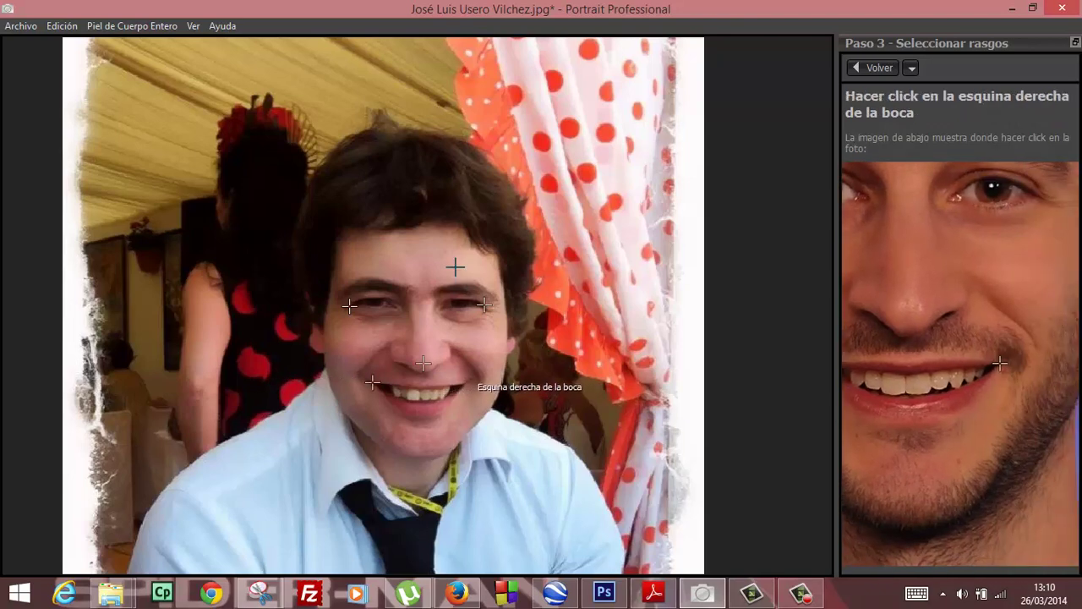
pyautogui.click(465, 385)
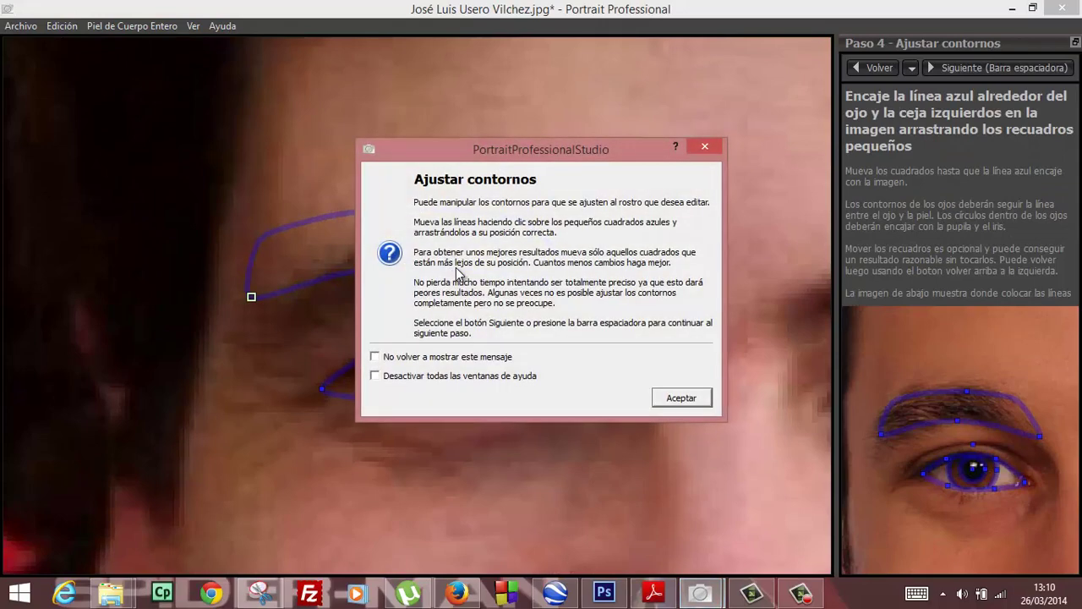
# Fit the first eye's outline to its outer corner, then advance to the other eye.
pyautogui.press('Return')
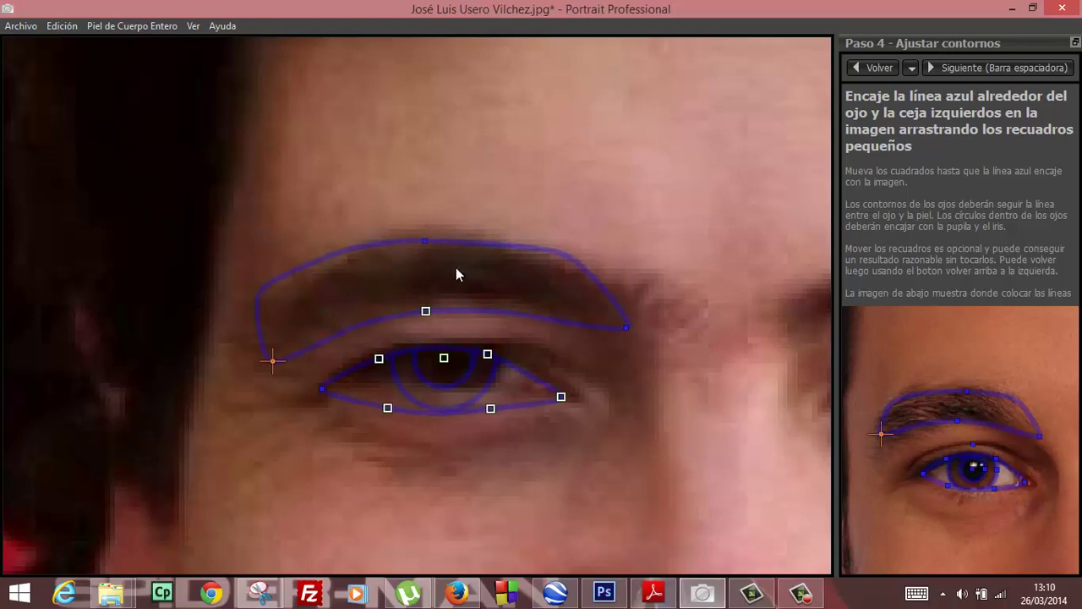
pyautogui.press('F10')
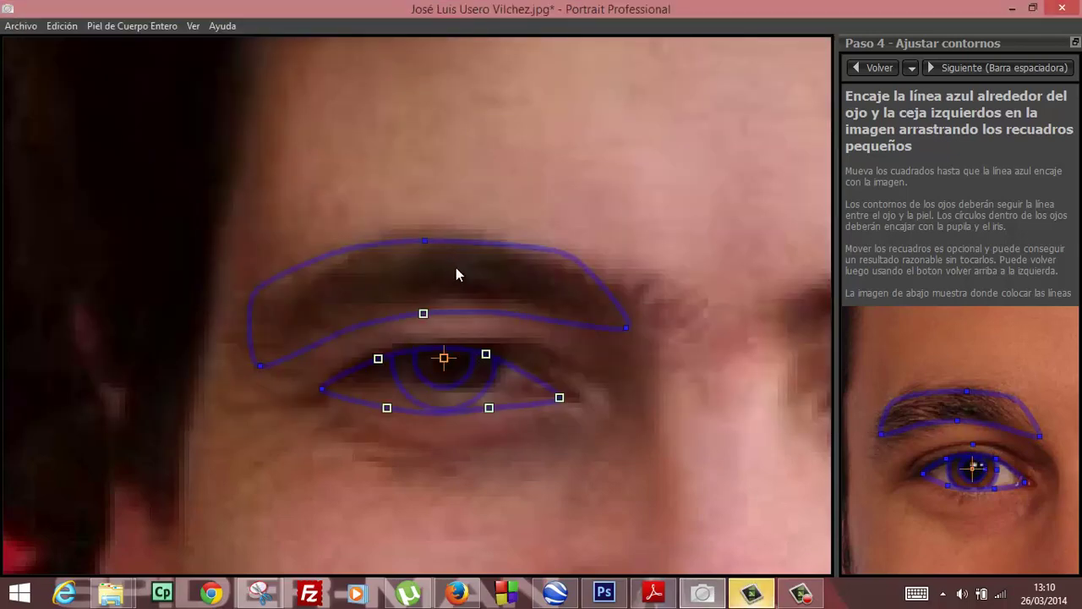
pyautogui.moveTo(559, 396); pyautogui.dragTo(571, 399)
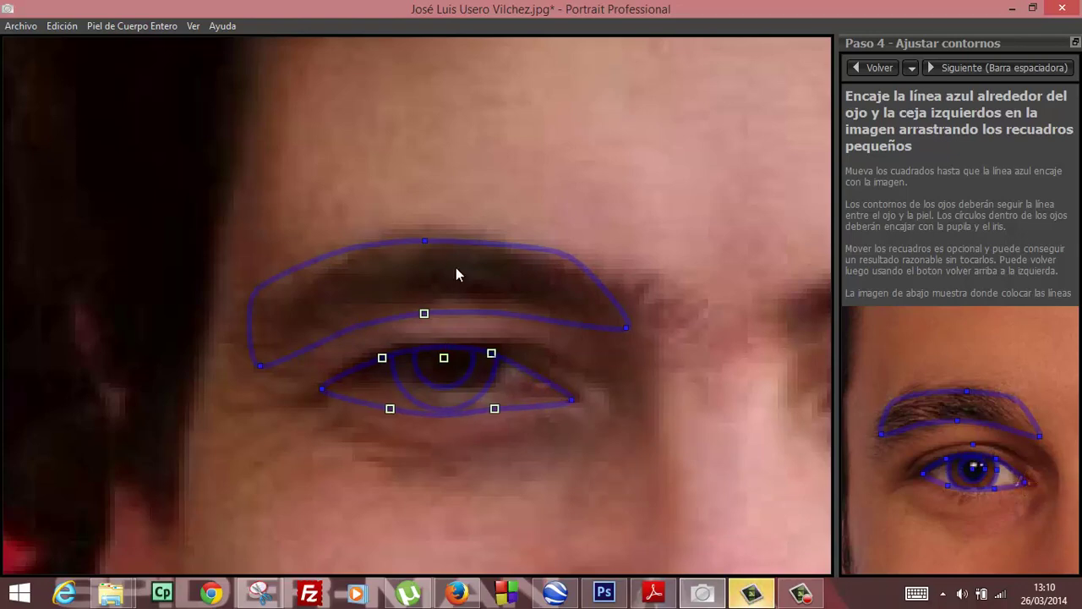
pyautogui.press('space')
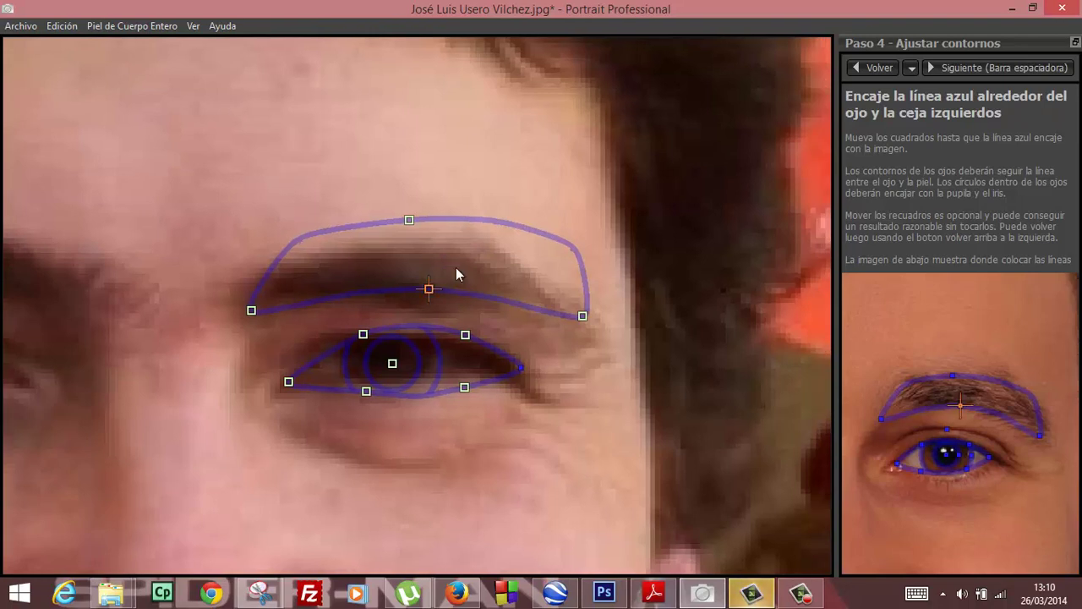
# Reshape the second eyebrow outline's middle, tip, top and inner end to follow the brow.
pyautogui.moveTo(428, 289); pyautogui.dragTo(401, 308)
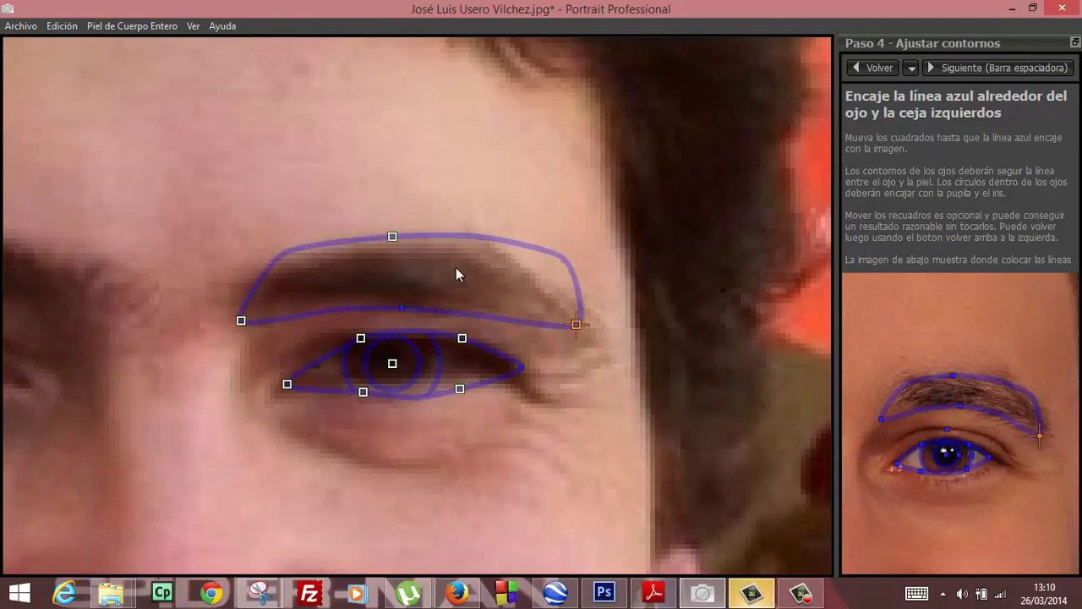
pyautogui.moveTo(576, 324); pyautogui.dragTo(554, 349)
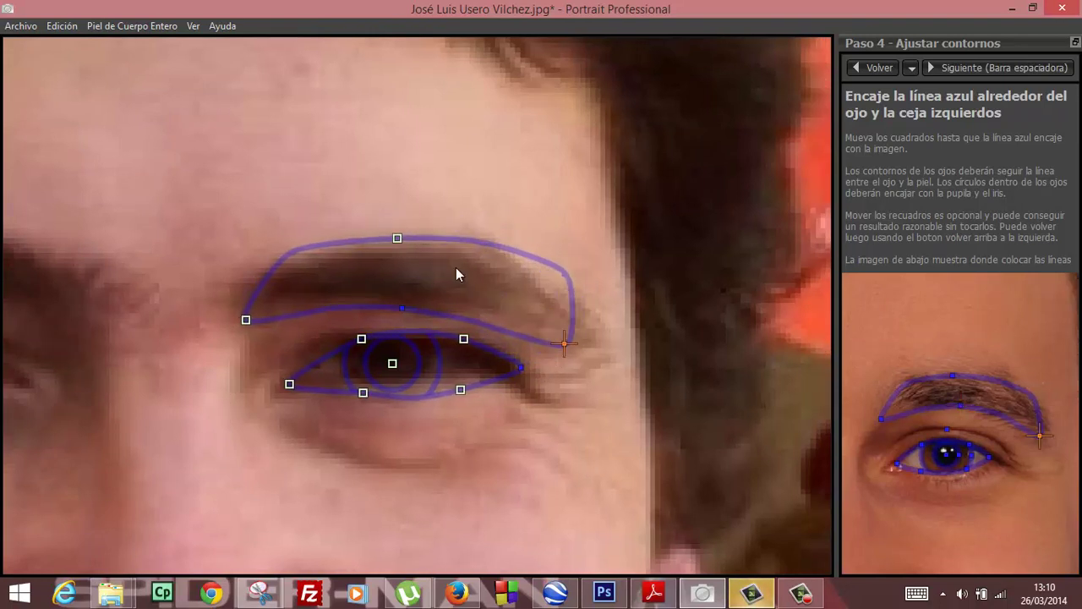
pyautogui.moveTo(554, 349); pyautogui.dragTo(581, 349)
pyautogui.moveTo(398, 237)
pyautogui.mouseDown()
pyautogui.moveTo(436, 250)
pyautogui.moveTo(414, 247)
pyautogui.mouseUp()
pyautogui.moveTo(262, 319); pyautogui.dragTo(234, 318)
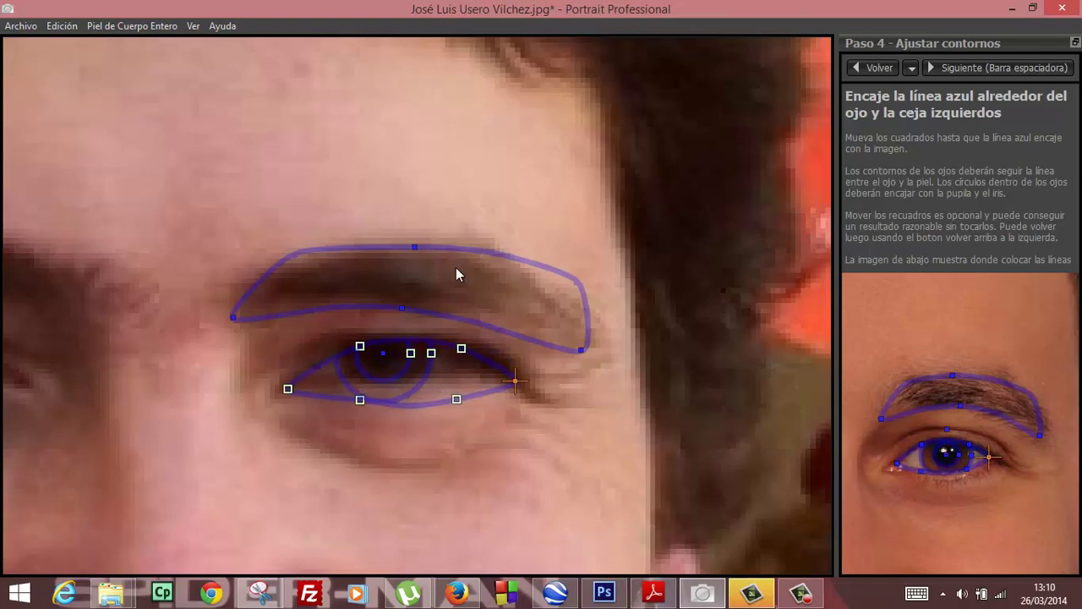
# Fit the mouth and nose contours with the mouth marked as open, then fit the face outline.
pyautogui.press('space')
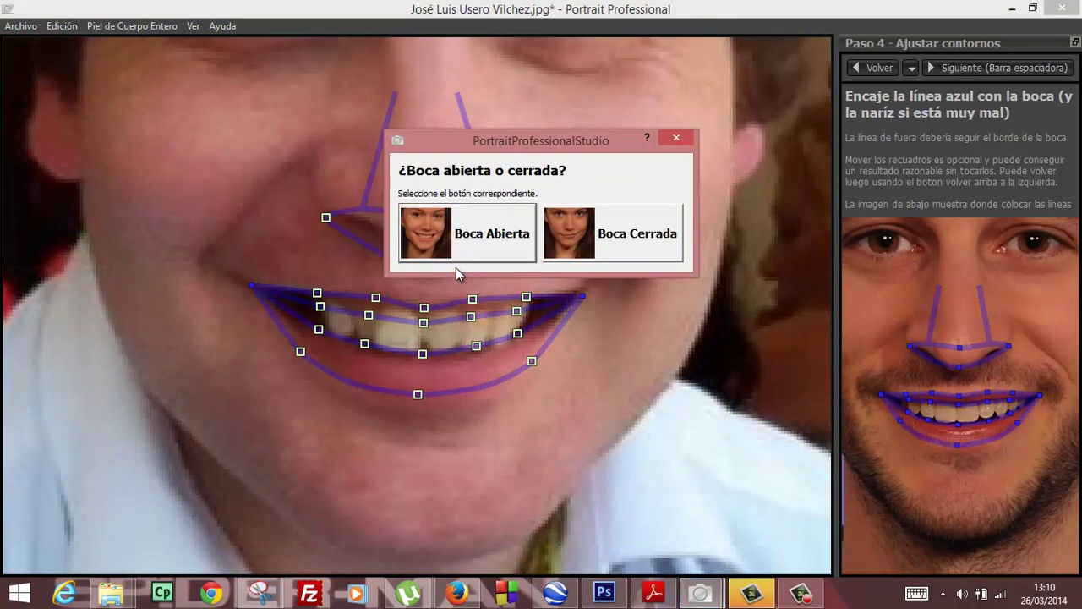
pyautogui.click(456, 258)
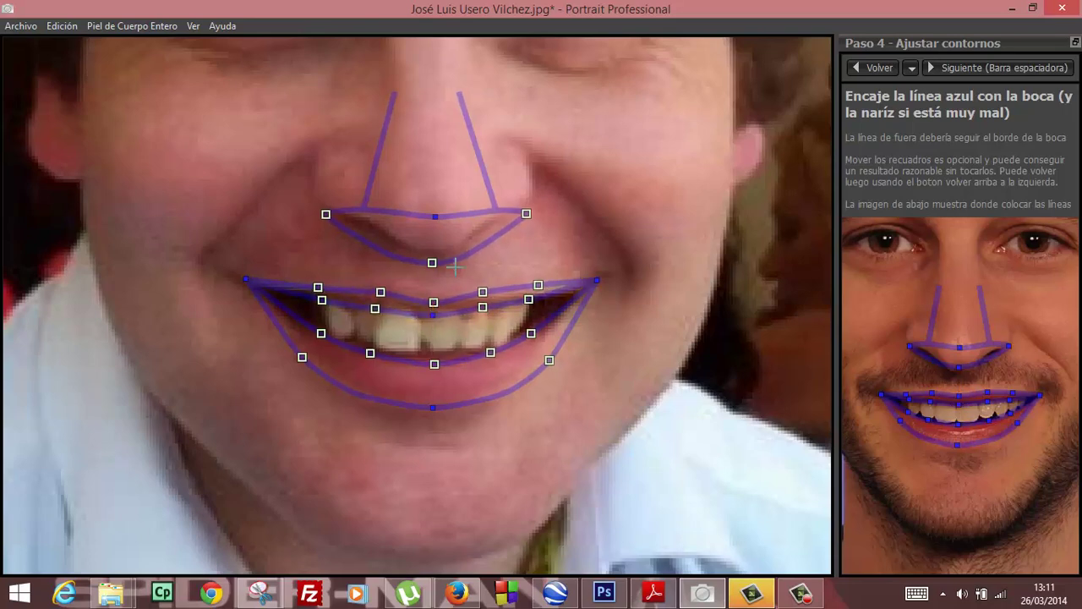
pyautogui.press('space')
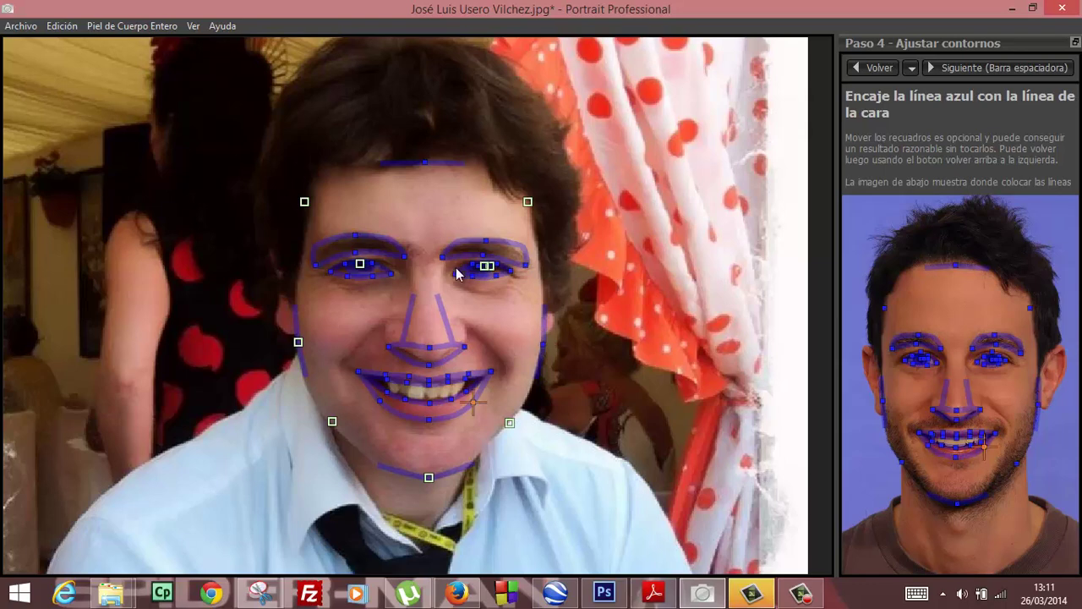
# Smooth the skin with Máster 62, Alisar Arrugas 100 and Brillo 55, and activate the retouch brush.
pyautogui.press('space')
pyautogui.press('space')
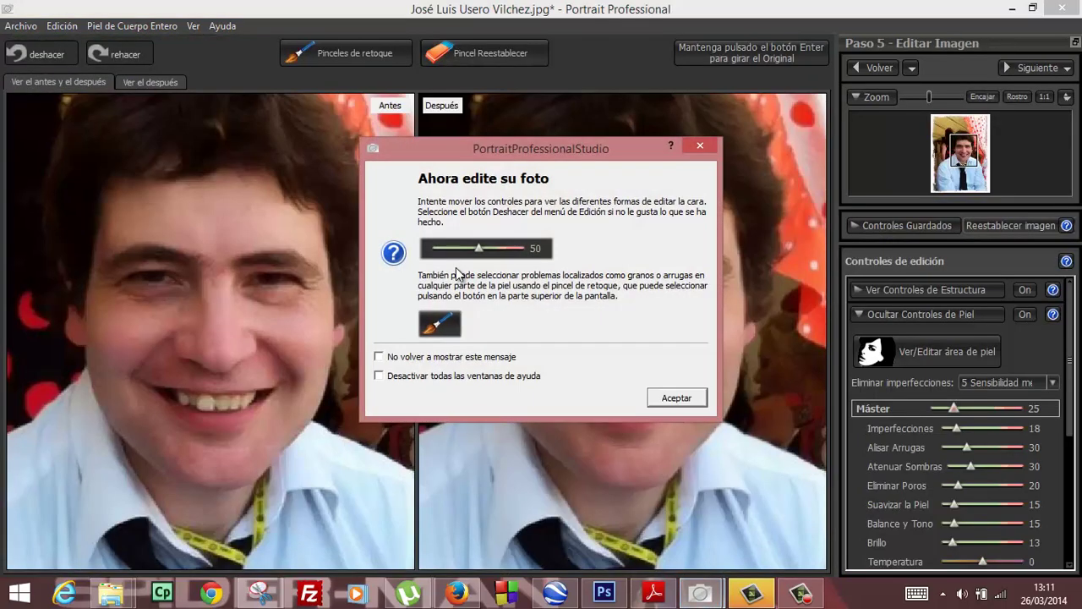
pyautogui.press('Return')
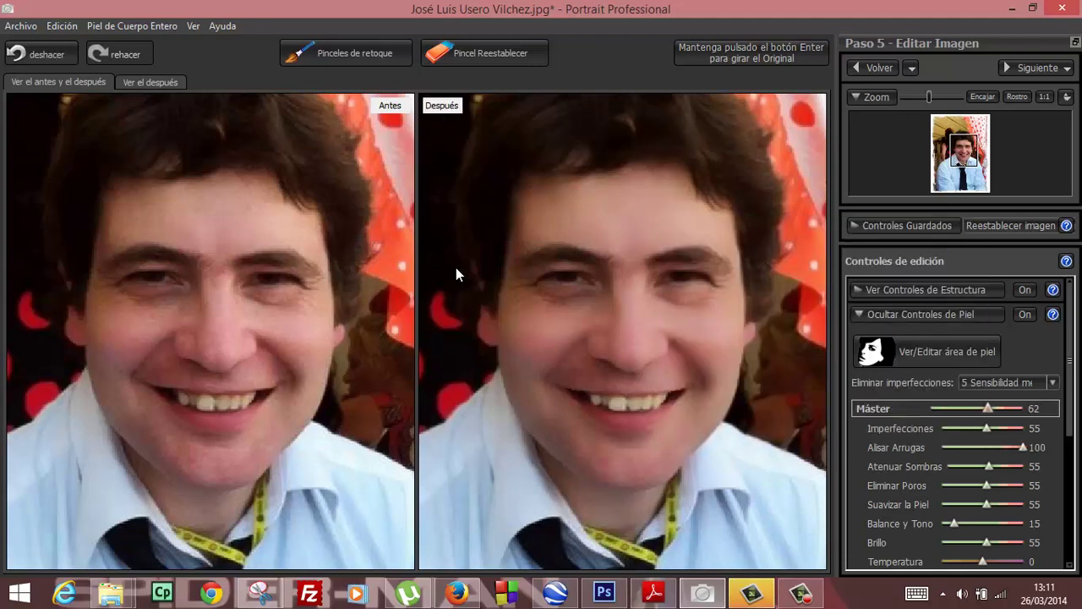
pyautogui.press('t')
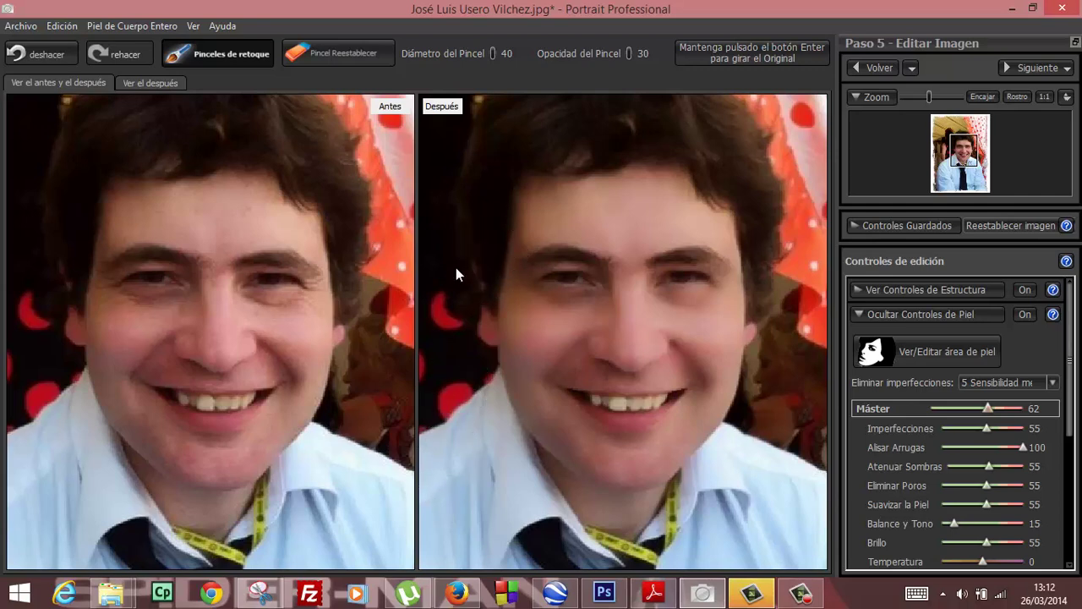
# Scroll the skin controls and set Bronceado to 100 and Sombra to 2.
pyautogui.scroll(-2, 456, 273)
pyautogui.scroll(-3, 456, 273)
pyautogui.scroll(-1, 456, 273)
pyautogui.scroll(-1, 456, 273)
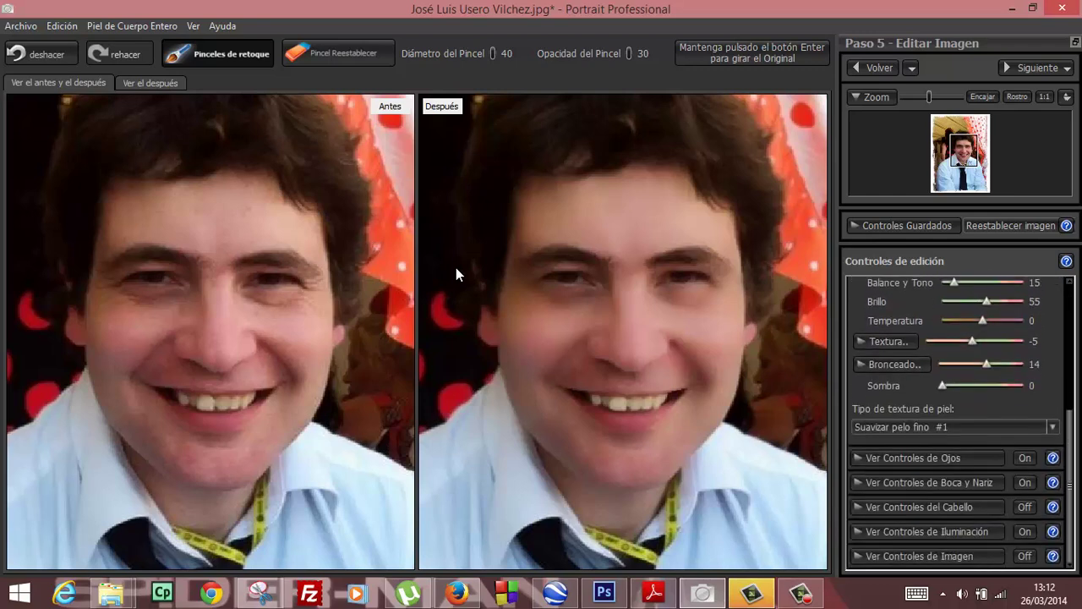
pyautogui.scroll(1, 456, 273)
pyautogui.scroll(1, 455, 274)
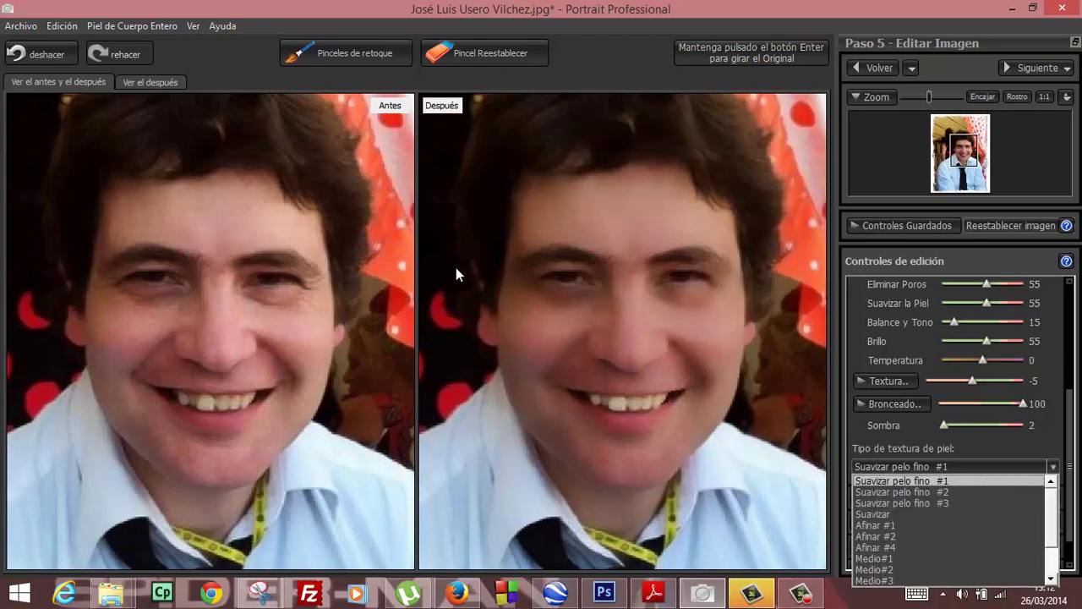
# Set the skin texture type to Afinar #2 after briefly trying Suavizar pelo fino #3.
pyautogui.press('Down')
pyautogui.press('Down')
pyautogui.press('Return')
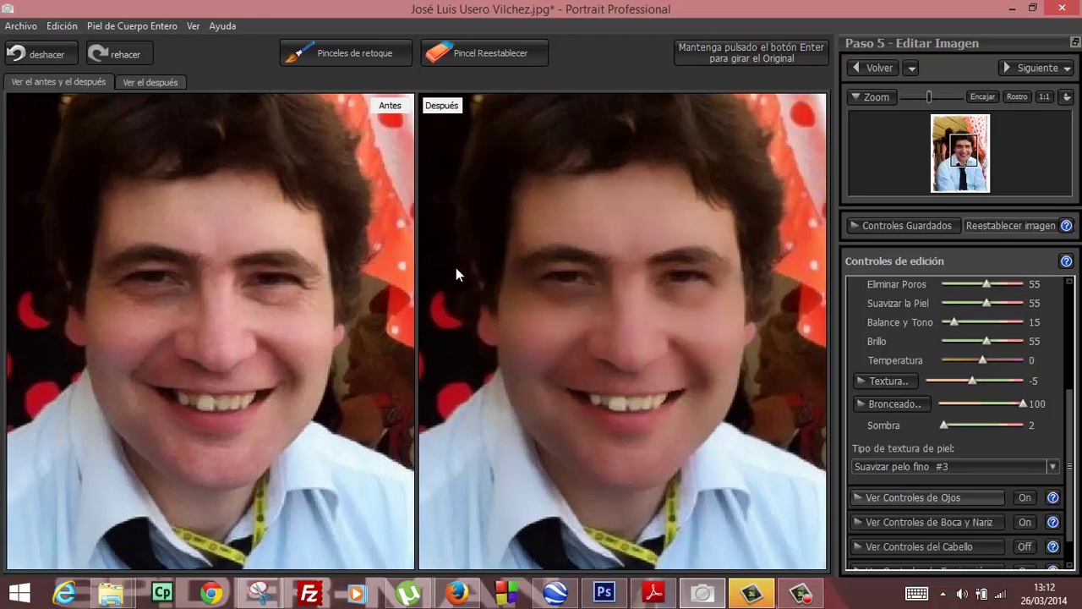
pyautogui.press('Tab')
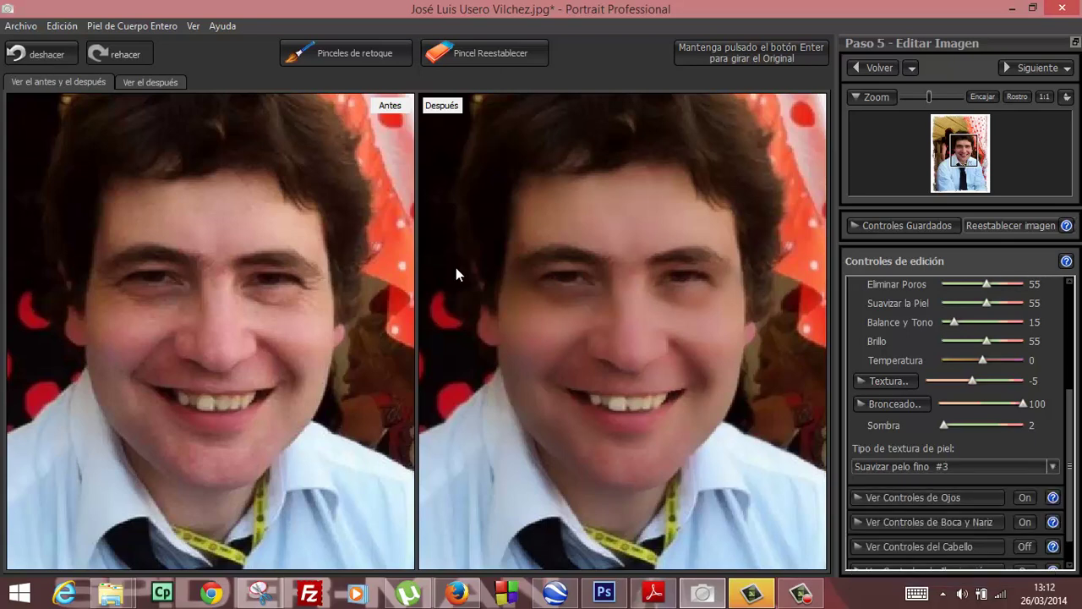
pyautogui.hotkey('alt', 'Down')
pyautogui.press('Down')
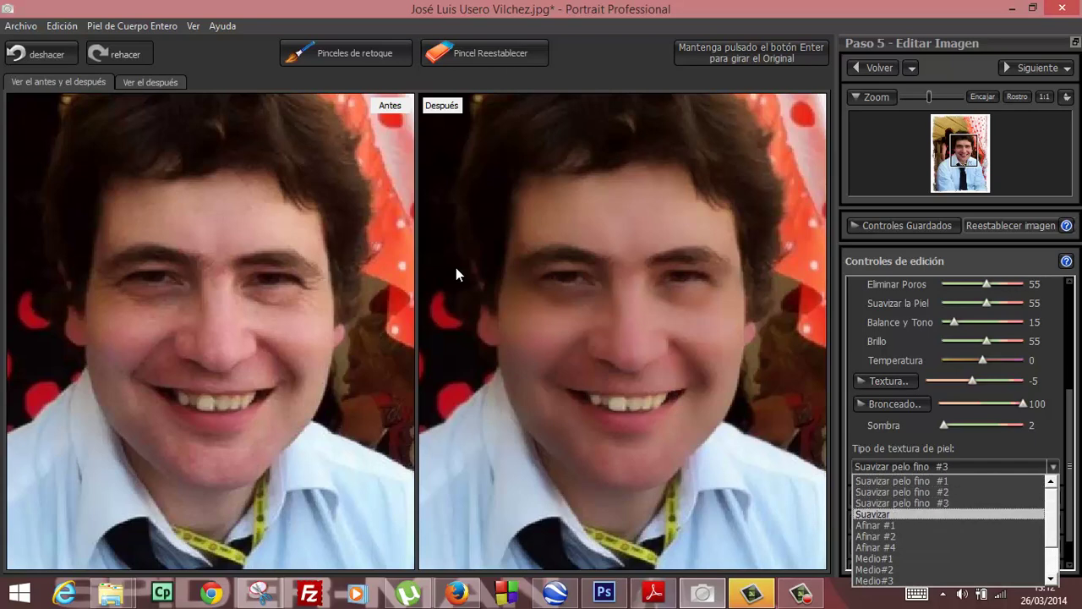
pyautogui.press('Down')
pyautogui.press('Down')
pyautogui.press('Return')
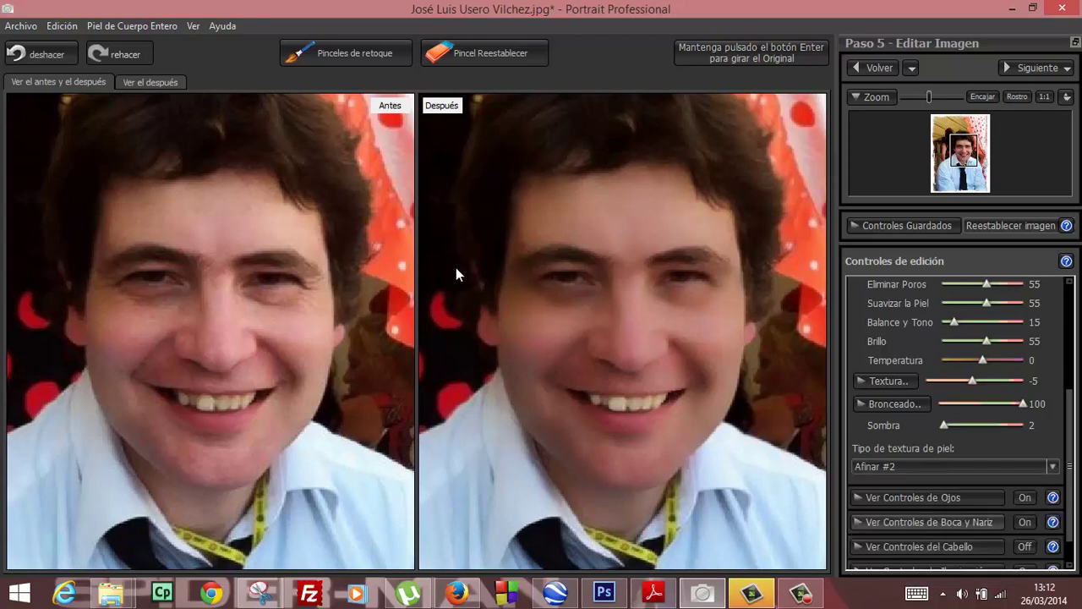
# Set Enfocar Ojos to 82 and brow shaping to 98, and add the ventana playa catchlight.
pyautogui.press('space')
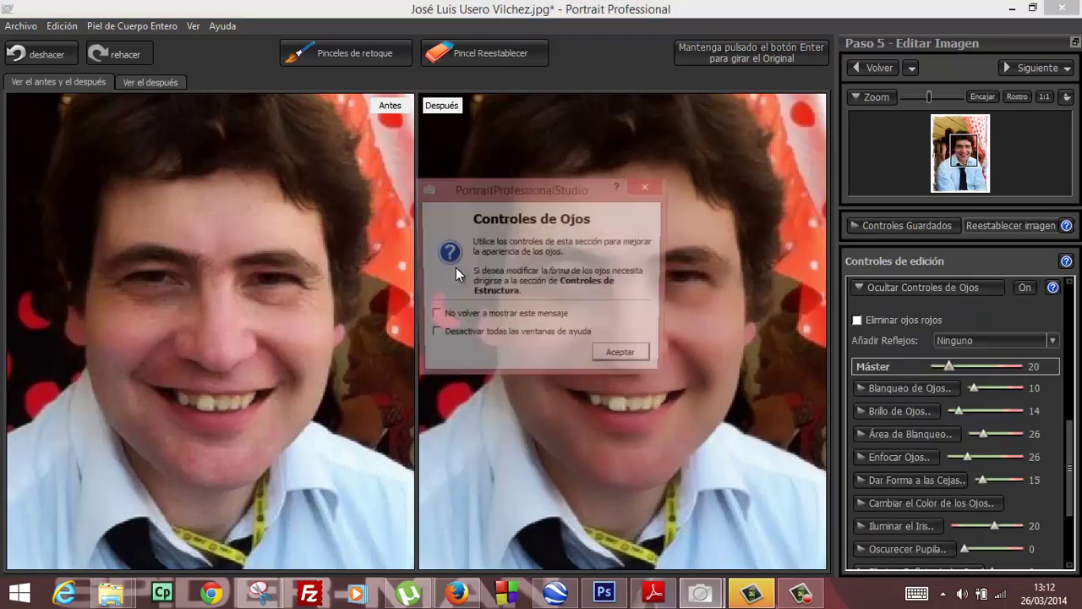
pyautogui.press('Return')
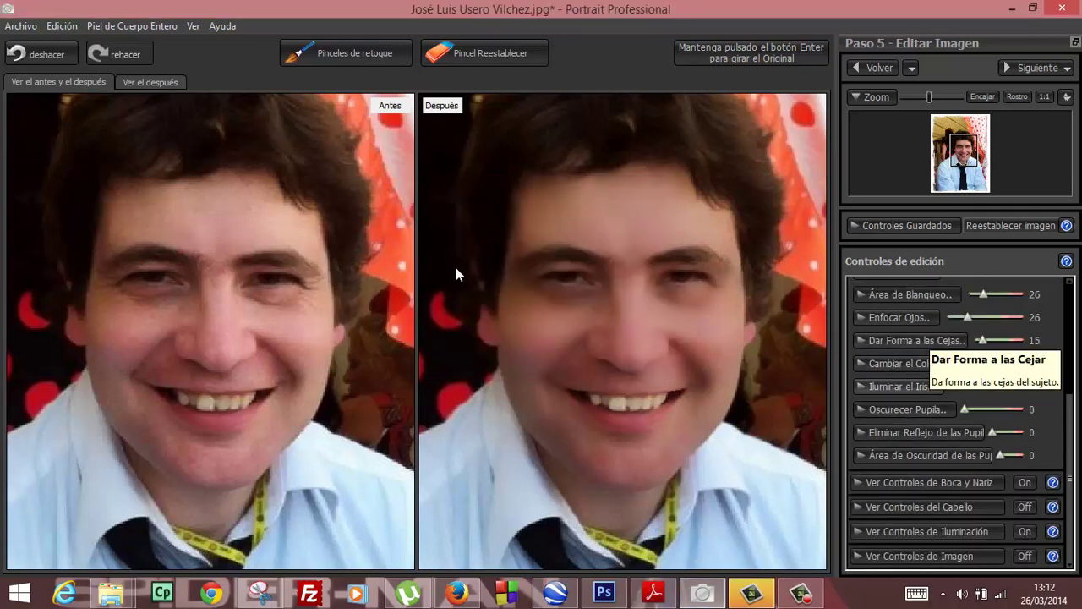
pyautogui.moveTo(968, 317); pyautogui.dragTo(986, 317)
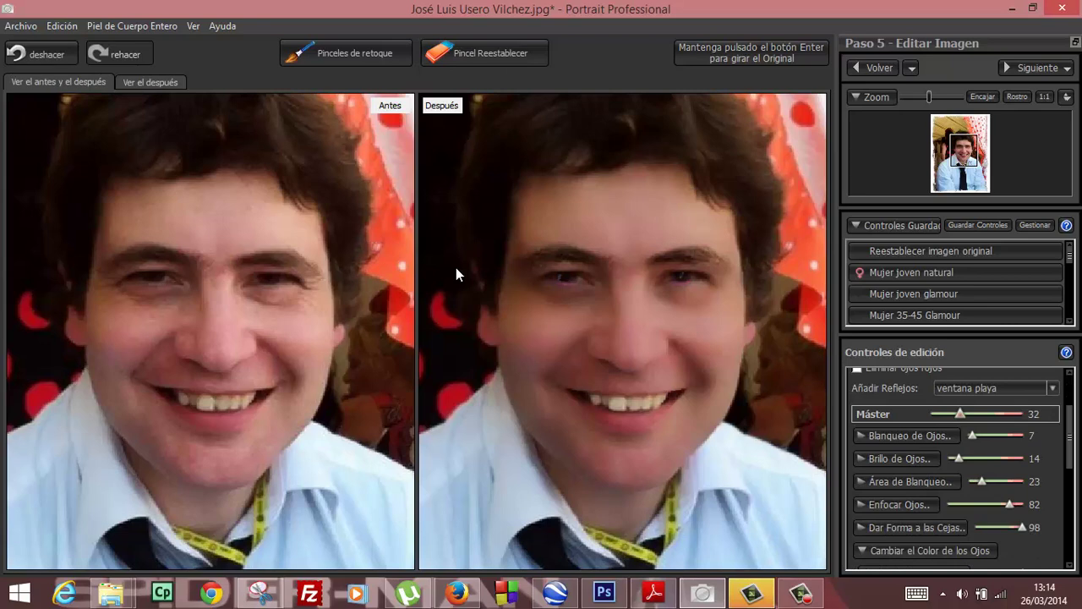
# Change the eye catchlight from ventana playa to ventana brillante.
pyautogui.press('Down')
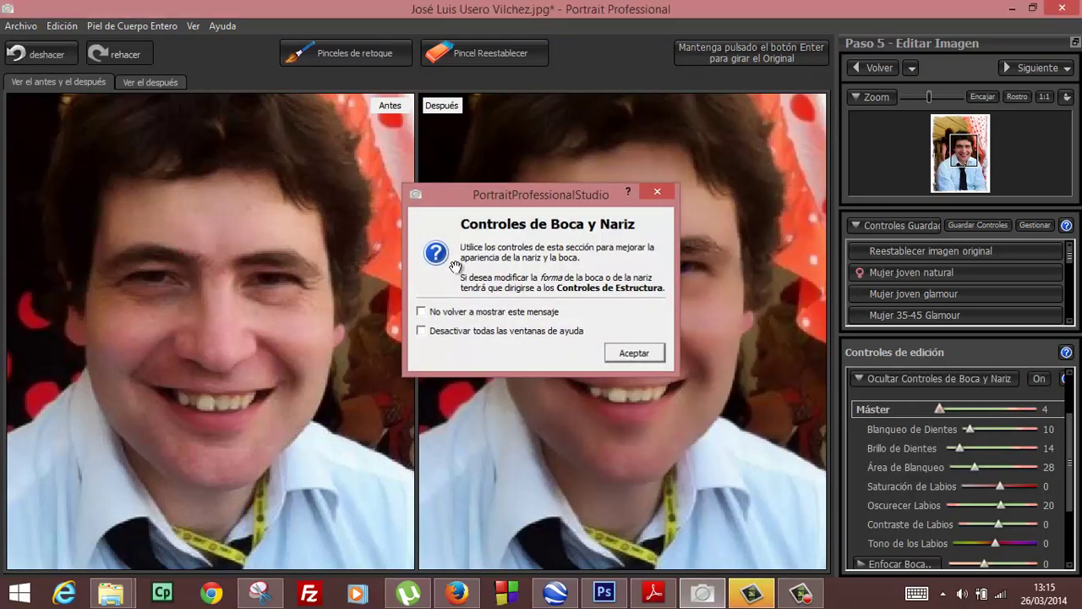
# Dismiss the Boca y Nariz help message.
pyautogui.press('Return')
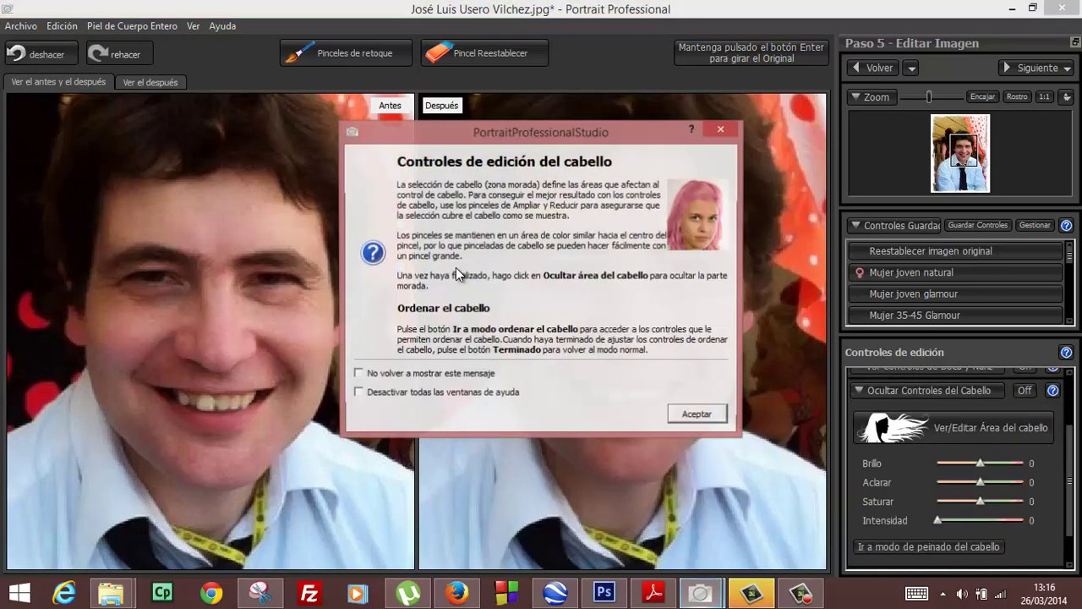
# Dismiss the hair editing help message.
pyautogui.press('Return')
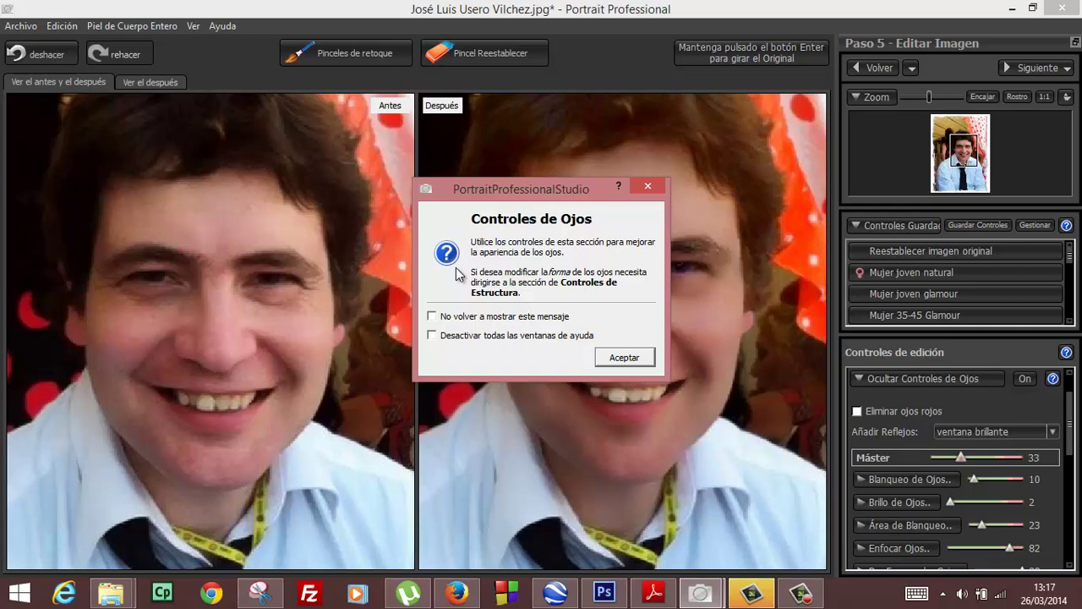
# Dismiss the Controles de Ojos help message.
pyautogui.press('Return')
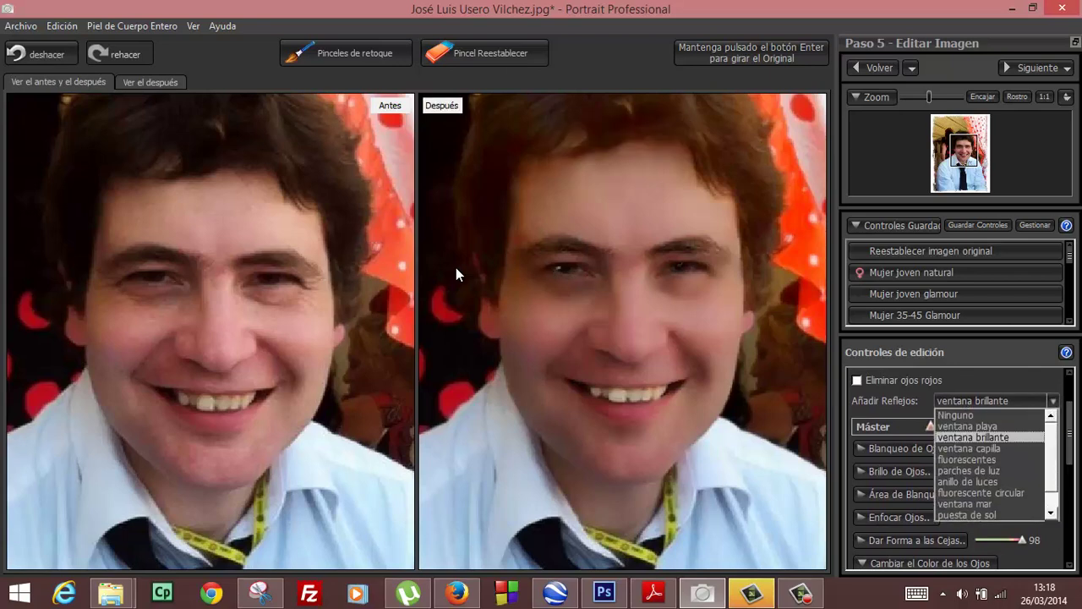
# Set Añadir Reflejos to Ninguno so the eyes get no added catchlight.
pyautogui.press('Return')
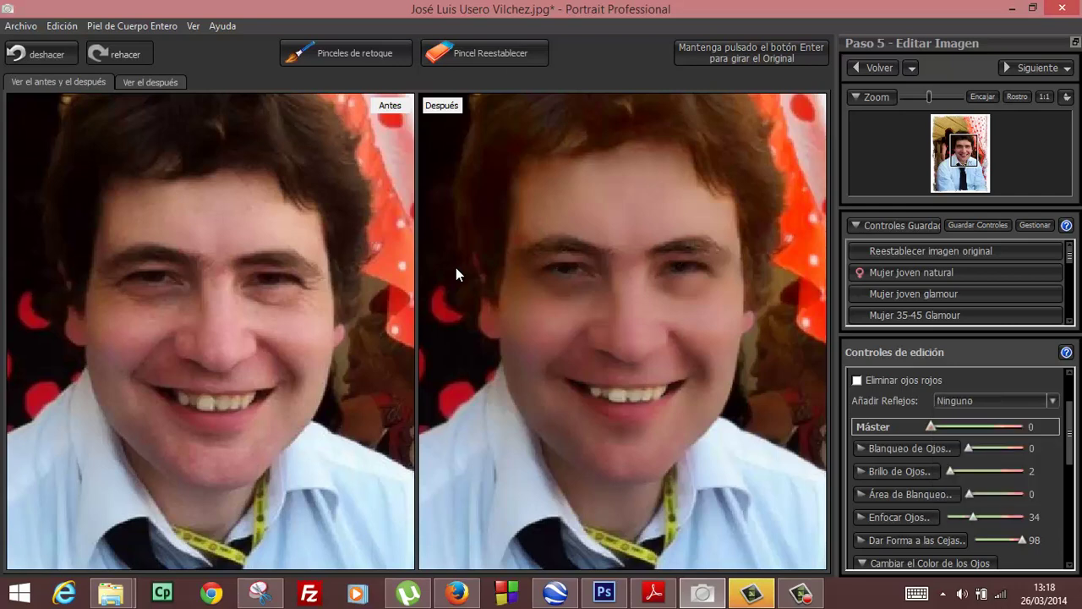